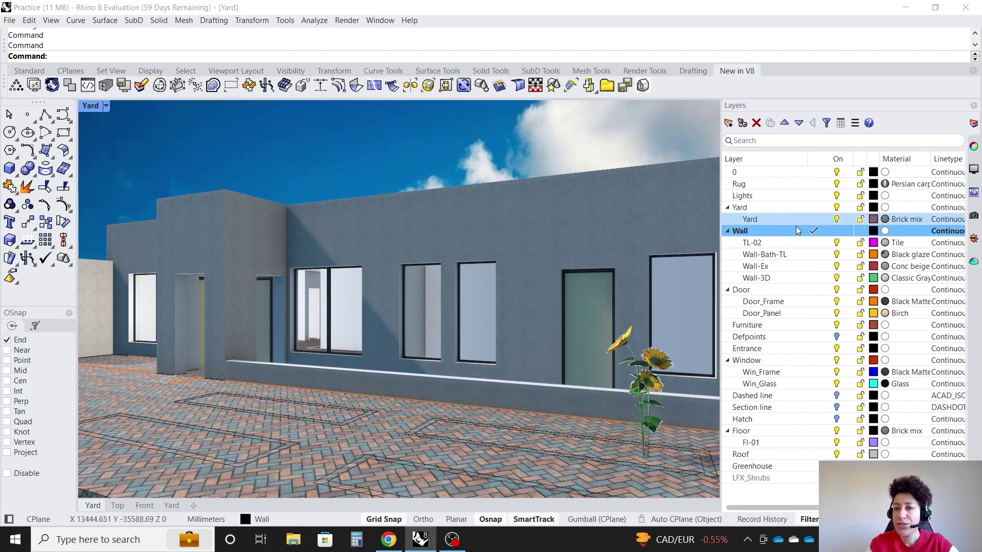
- Orbit the Yard view to look down and switch it to Shaded display
{"action": "right_click_drag", "start_coordinate": [279, 181], "coordinate": [273, 235]}
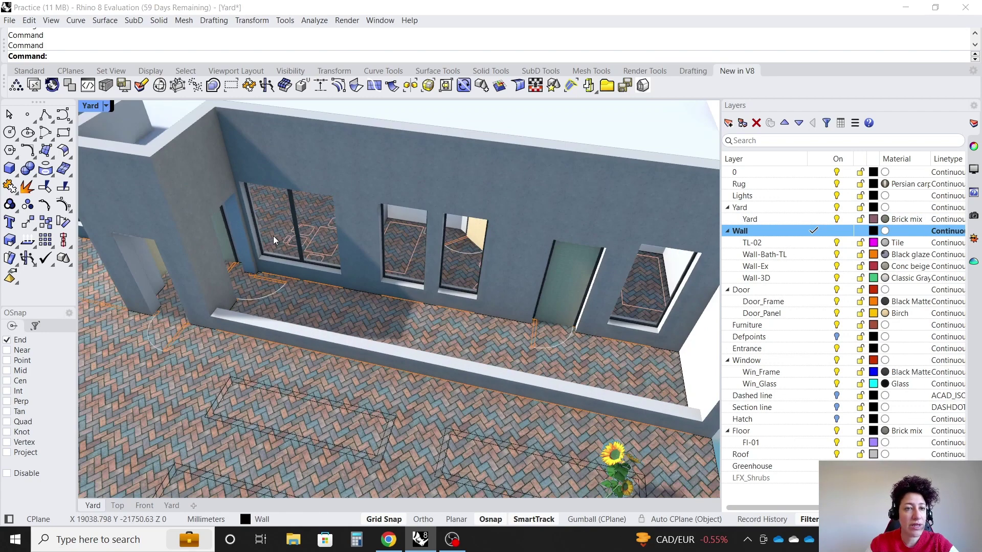
{"action": "left_click", "coordinate": [111, 105]}
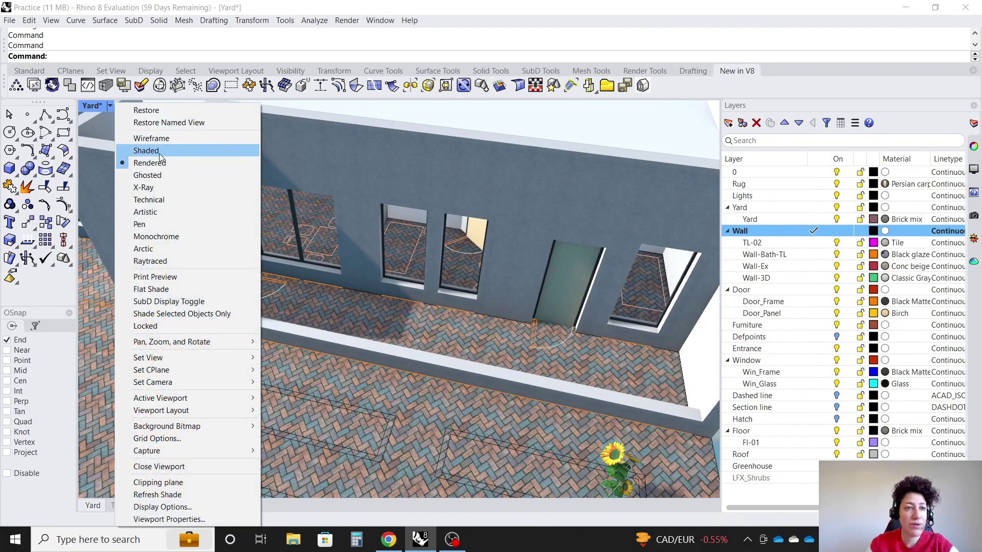
{"action": "left_click", "coordinate": [146, 150]}
{"action": "scroll", "coordinate": [526, 278], "scroll_direction": "down", "scroll_amount": 5}
- Select the roof and hide it to expose the interior walls
{"action": "right_click_drag", "start_coordinate": [526, 279], "coordinate": [446, 218]}
{"action": "scroll", "coordinate": [446, 220], "scroll_direction": "up", "scroll_amount": 3}
{"action": "left_click", "coordinate": [445, 234]}
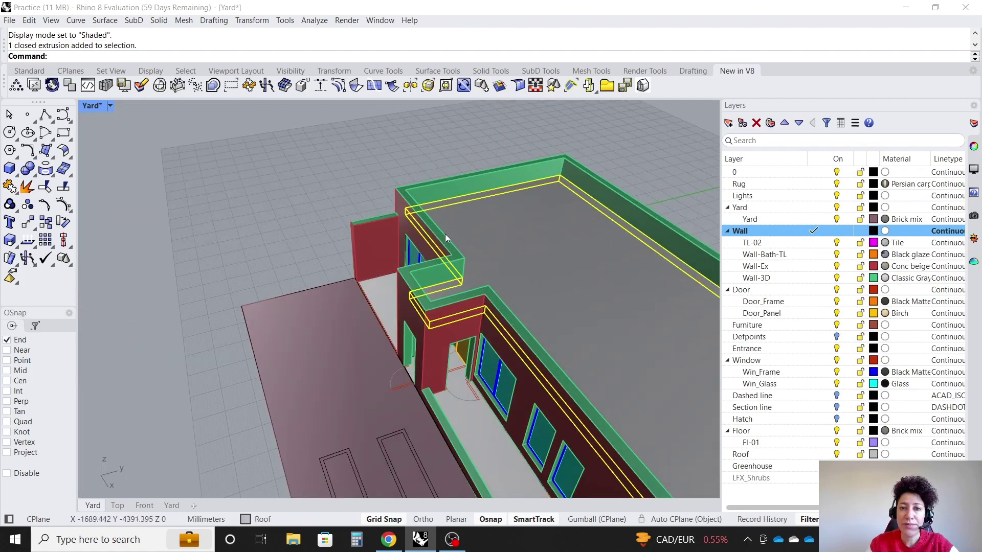
{"action": "scroll", "coordinate": [368, 77], "scroll_direction": "down", "scroll_amount": 8}
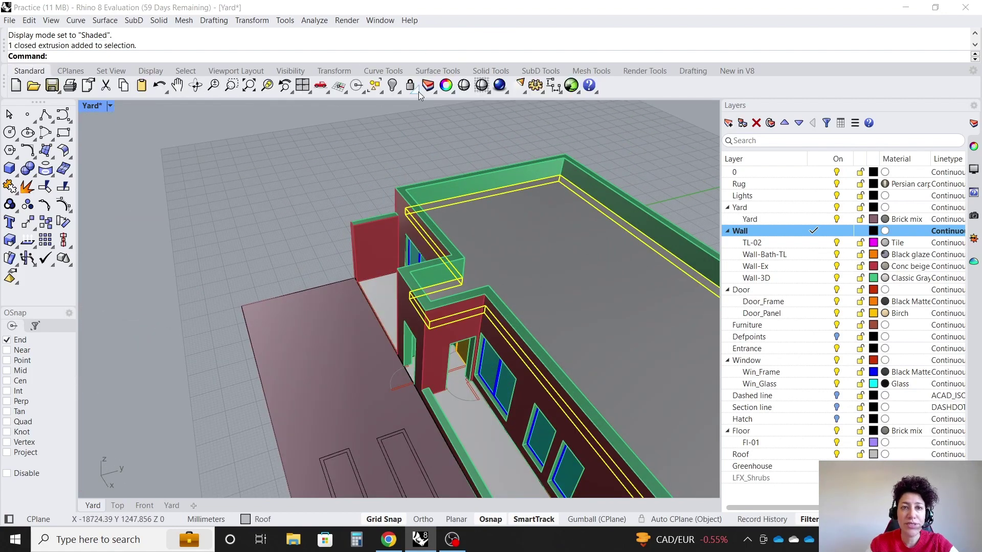
{"action": "left_click", "coordinate": [393, 86]}
{"action": "scroll", "coordinate": [584, 296], "scroll_direction": "up", "scroll_amount": 5}
- Select the long interior wall surface and orbit round to the window wall
{"action": "left_click", "coordinate": [584, 295]}
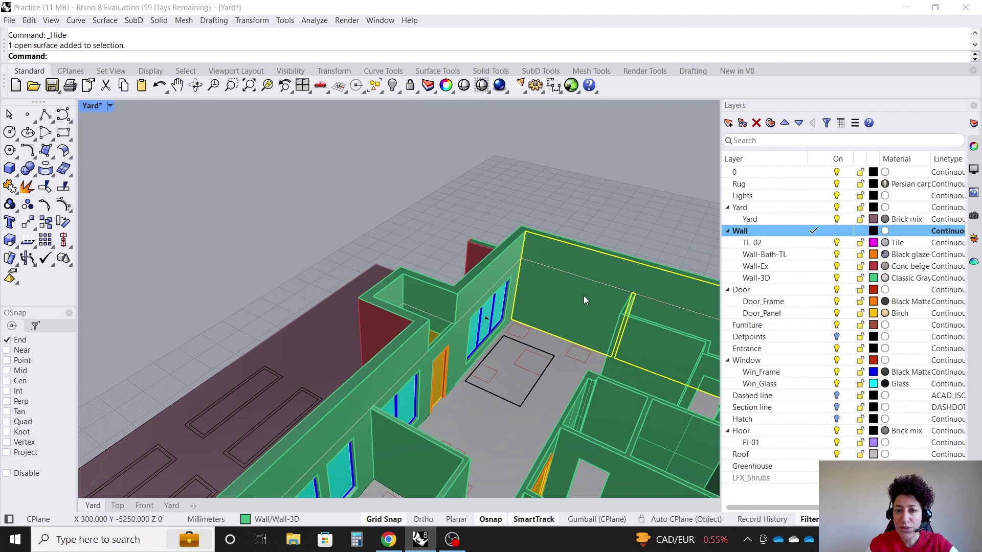
{"action": "scroll", "coordinate": [619, 308], "scroll_direction": "up", "scroll_amount": 3}
{"action": "scroll", "coordinate": [619, 308], "scroll_direction": "down", "scroll_amount": 3}
{"action": "scroll", "coordinate": [575, 289], "scroll_direction": "up", "scroll_amount": 3}
{"action": "right_click_drag", "start_coordinate": [625, 323], "coordinate": [393, 288]}
{"action": "right_click_drag", "start_coordinate": [450, 319], "coordinate": [427, 276]}
{"action": "right_click_drag", "start_coordinate": [456, 316], "coordinate": [599, 148]}
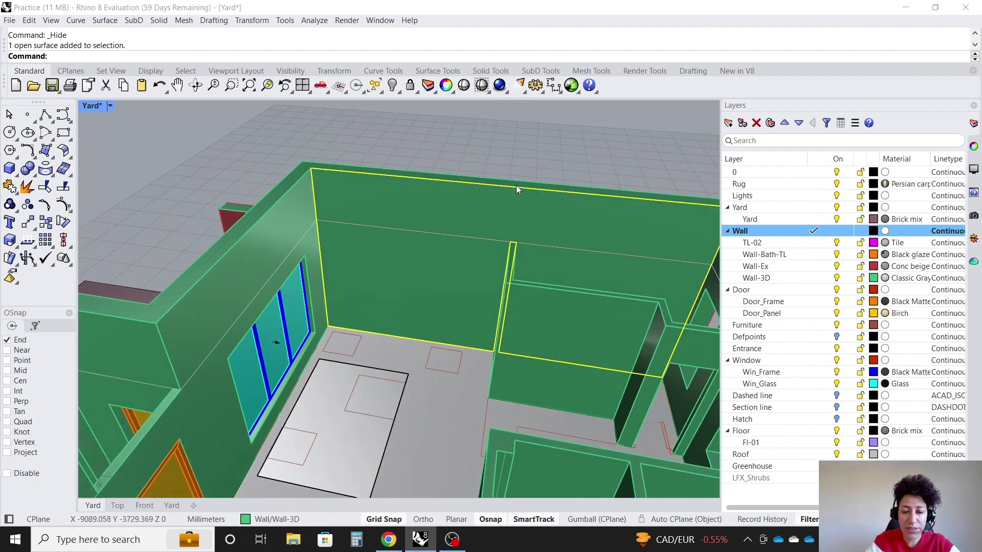
- Split the wall with its drawn line into three pieces and select the middle piece
{"action": "key", "text": "Return"}
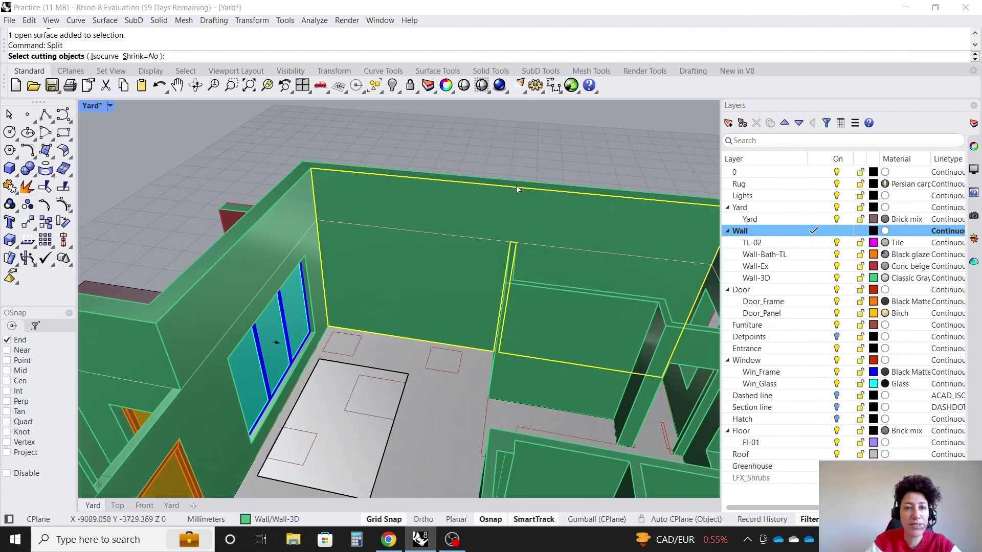
{"action": "left_click", "coordinate": [467, 240]}
{"action": "key", "text": "Return"}
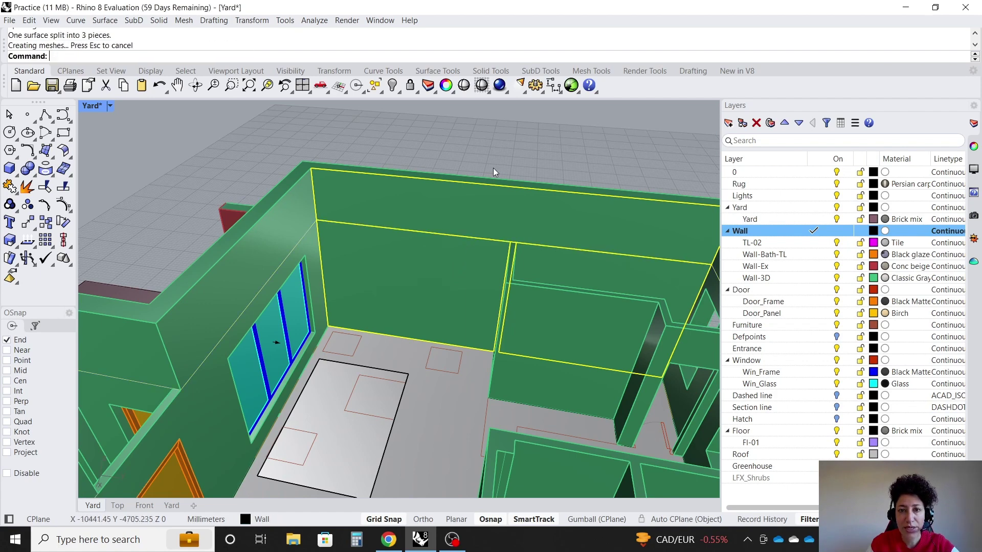
{"action": "left_click", "coordinate": [460, 278]}
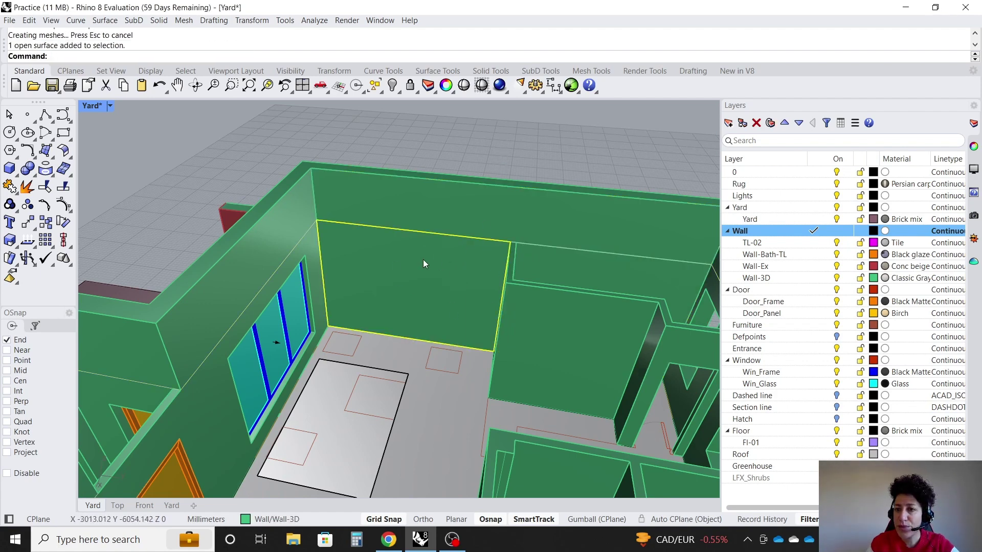
- Add a sublayer named Wallcover under the Wall layer
{"action": "left_click", "coordinate": [742, 123]}
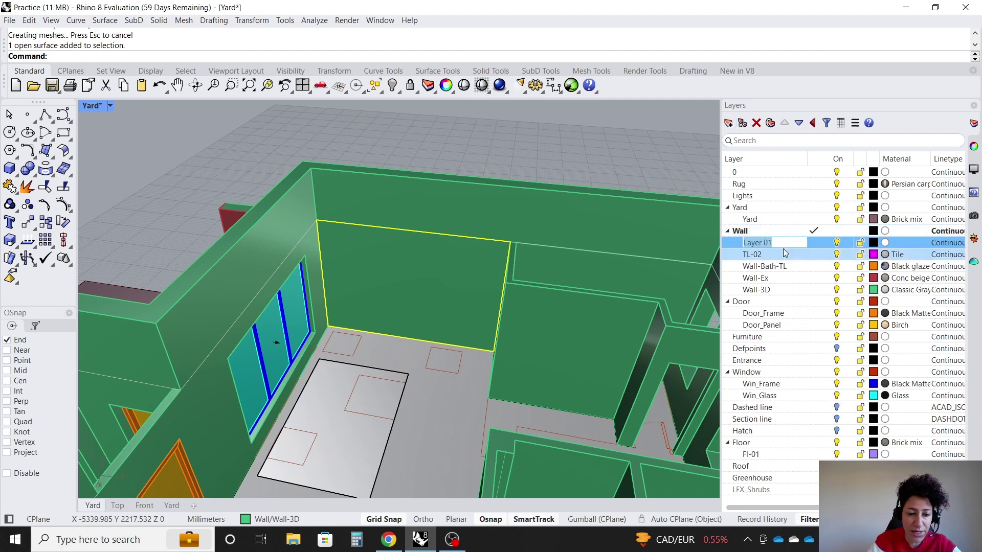
{"action": "type", "text": "Wallcover"}
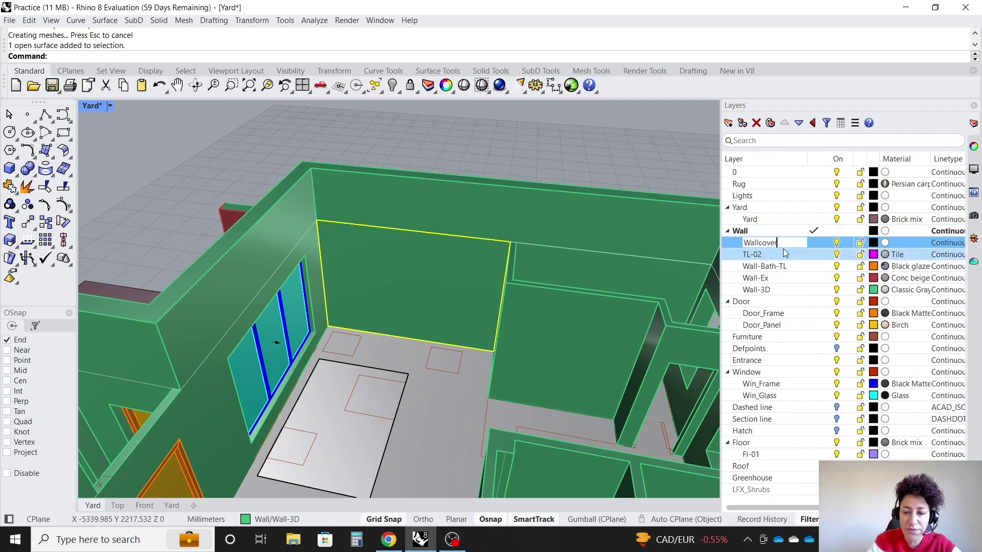
{"action": "key", "text": "Return"}
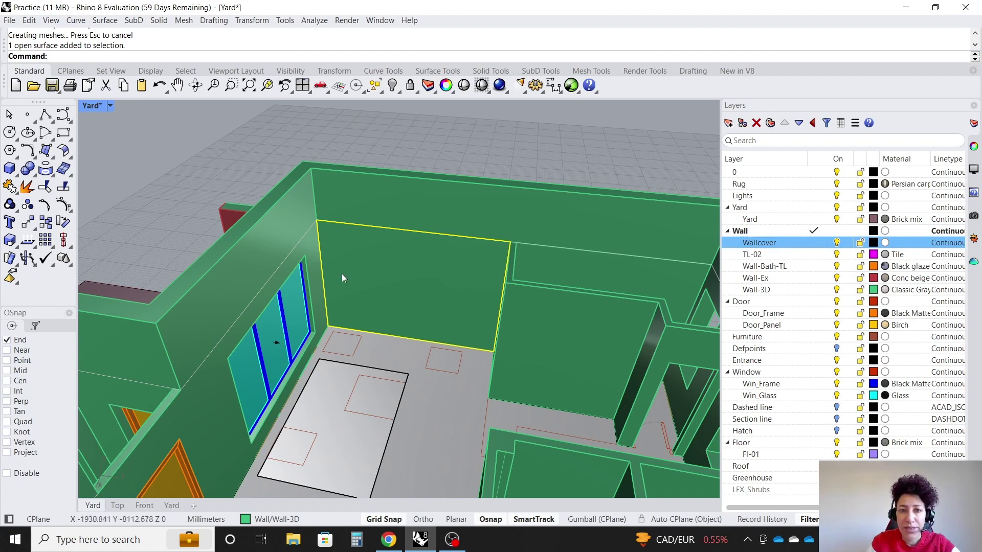
- Make Wallcover the current layer and move the middle wall piece onto it
{"action": "left_click", "coordinate": [342, 274]}
{"action": "left_click", "coordinate": [287, 519]}
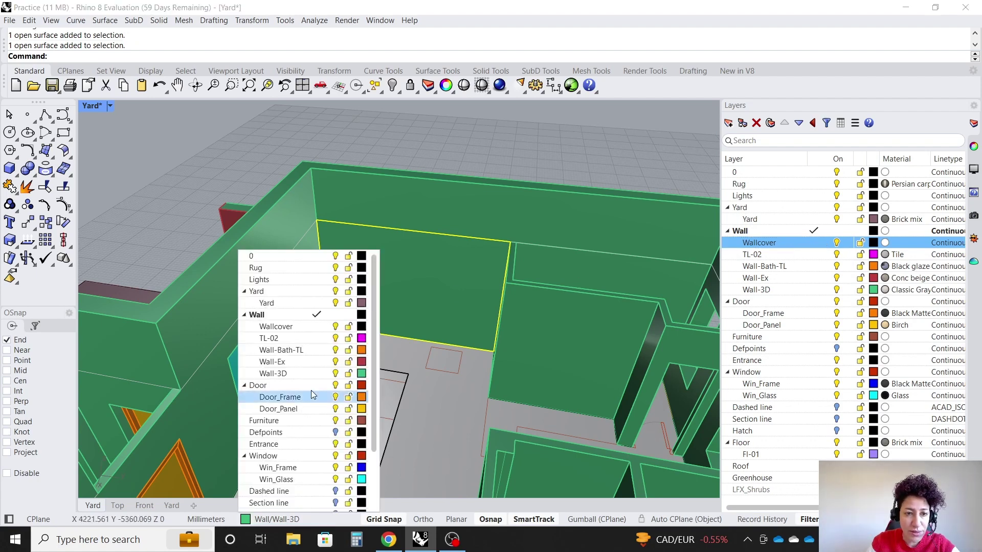
{"action": "left_click", "coordinate": [320, 328]}
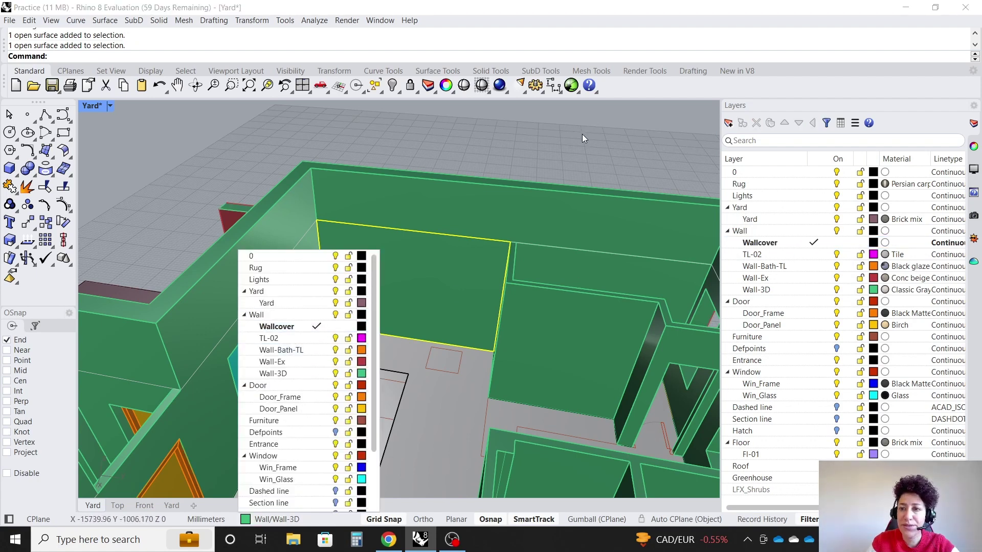
{"action": "left_click", "coordinate": [246, 519]}
{"action": "left_click", "coordinate": [298, 328]}
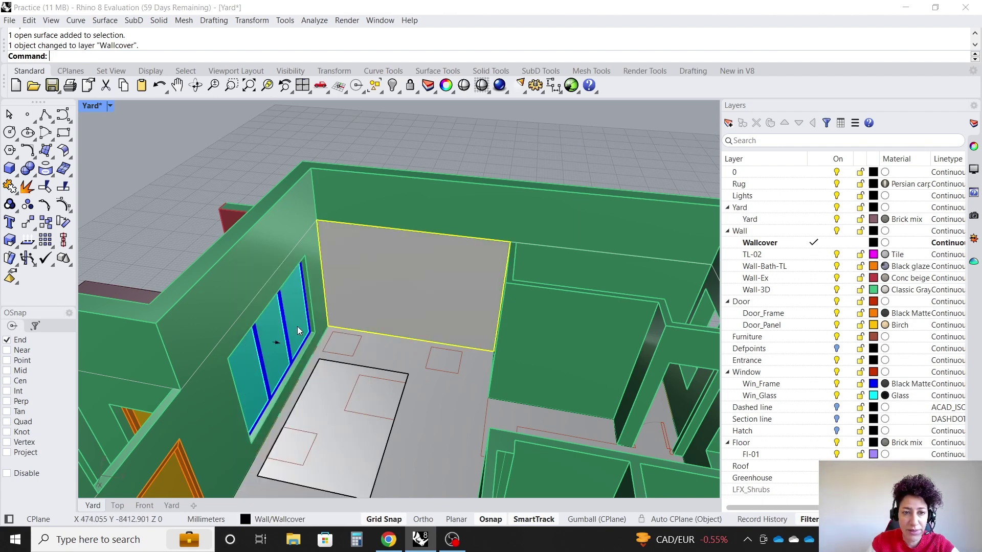
{"action": "left_click", "coordinate": [516, 143]}
- Create a new Custom material as the Wallcover layer's material
{"action": "left_click", "coordinate": [895, 256]}
{"action": "left_click", "coordinate": [913, 245]}
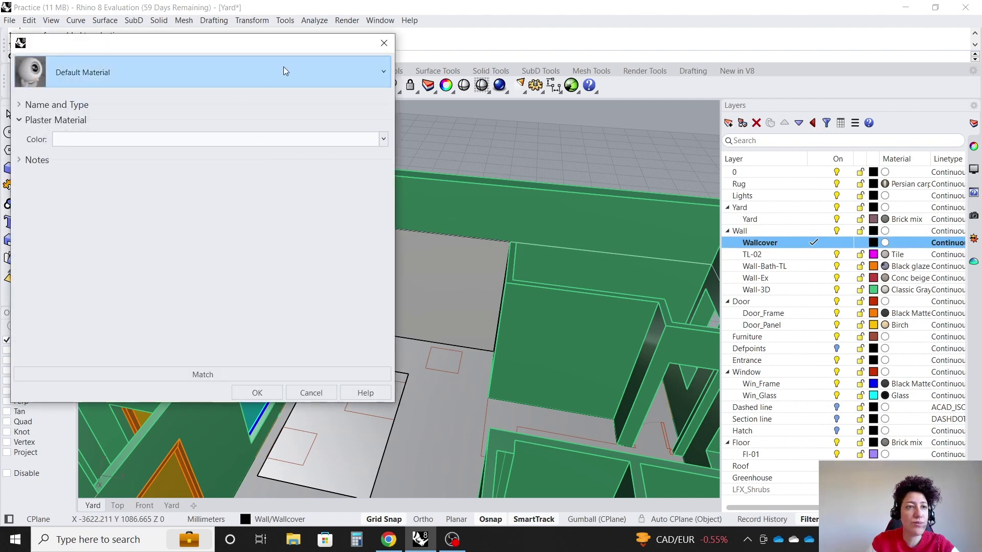
{"action": "left_click", "coordinate": [384, 72]}
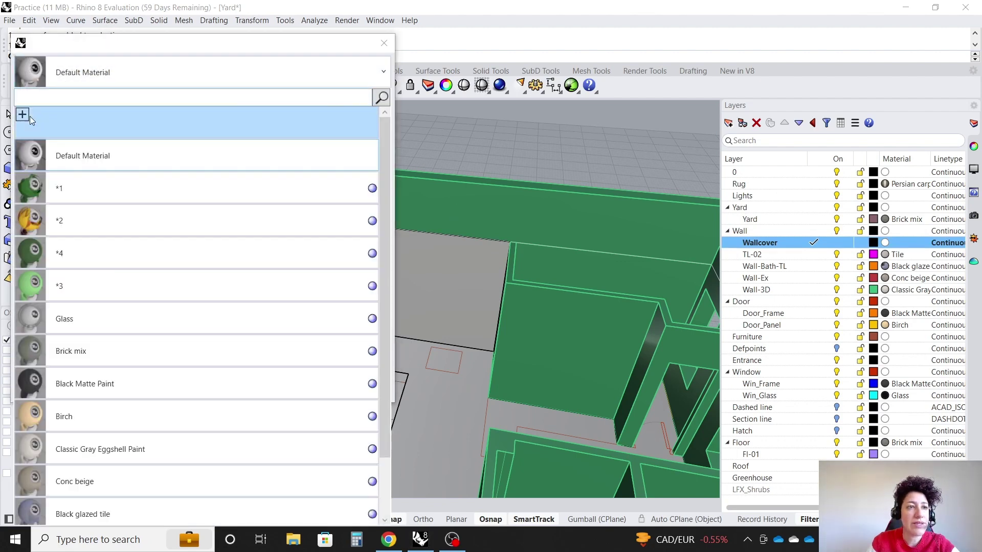
{"action": "left_click", "coordinate": [23, 114]}
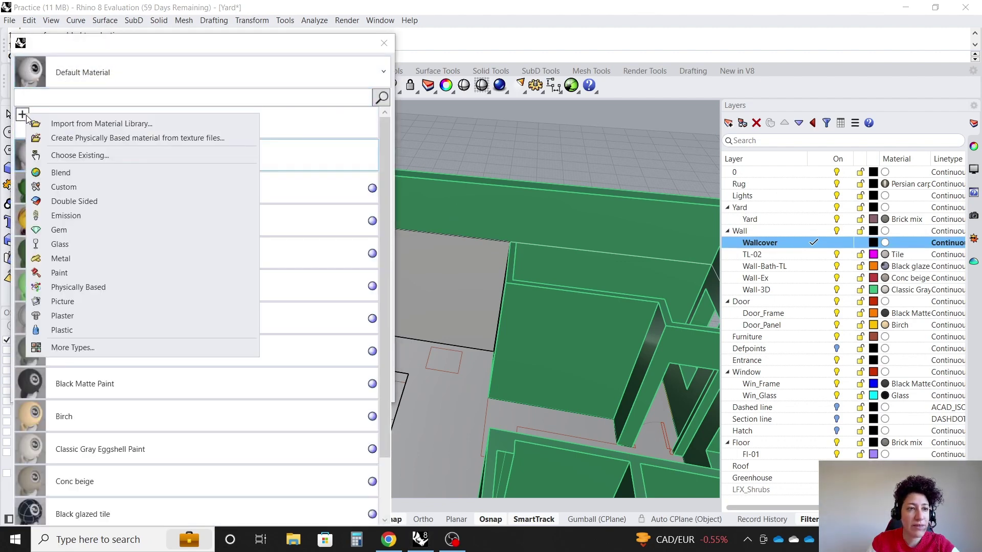
{"action": "left_click", "coordinate": [103, 186]}
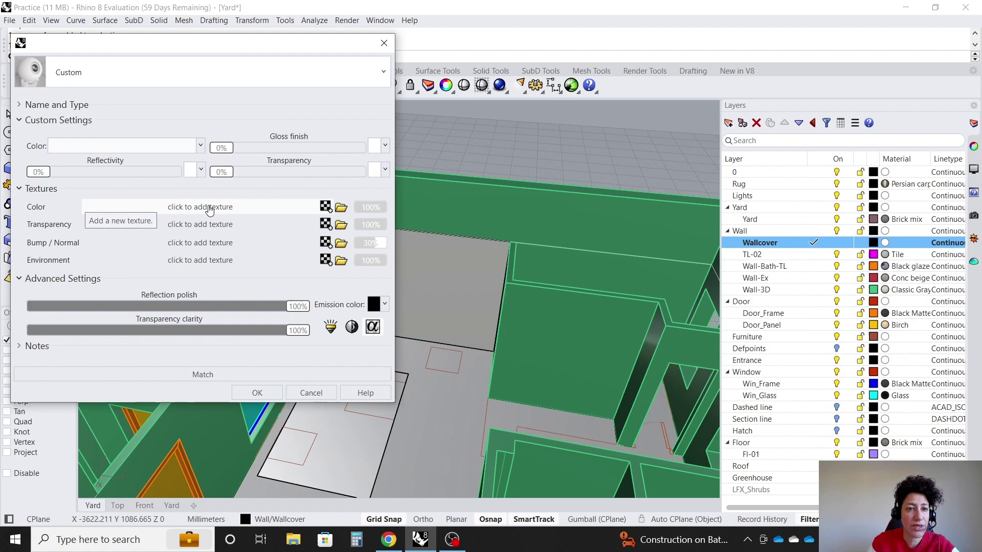
- Switch to Chrome and bring up the Wayfair Clinard 33" L Wallpaper Roll tab
{"action": "left_click", "coordinate": [388, 540]}
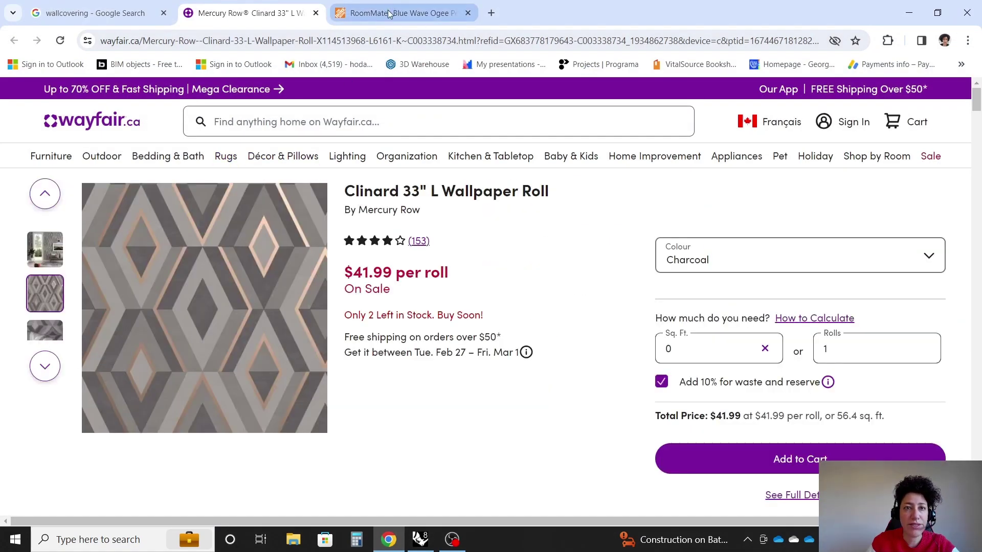
{"action": "left_click", "coordinate": [389, 14]}
{"action": "left_click", "coordinate": [281, 14]}
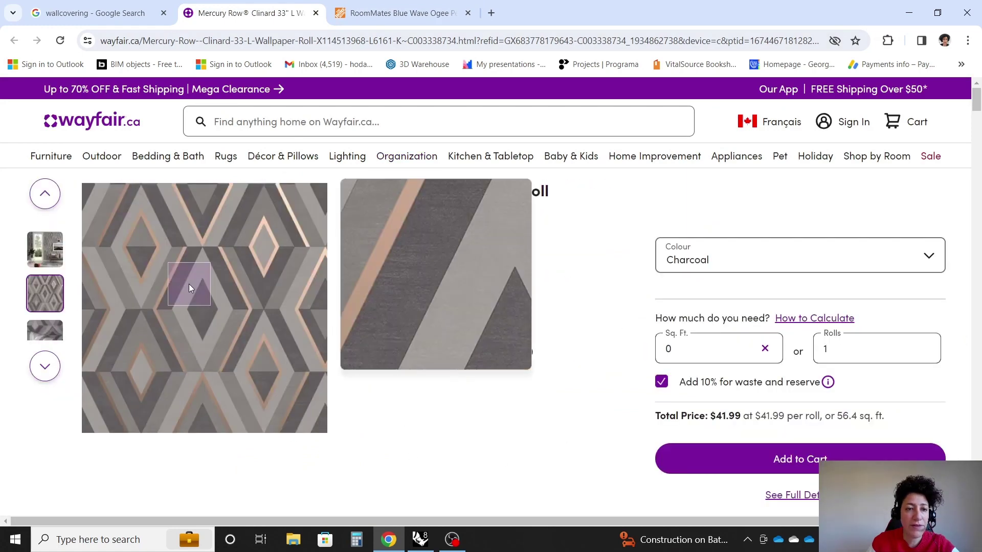
- Try saving the wallpaper image, cancel the save, and adjust the page zoom
{"action": "right_click", "coordinate": [188, 284]}
{"action": "left_click", "coordinate": [242, 316]}
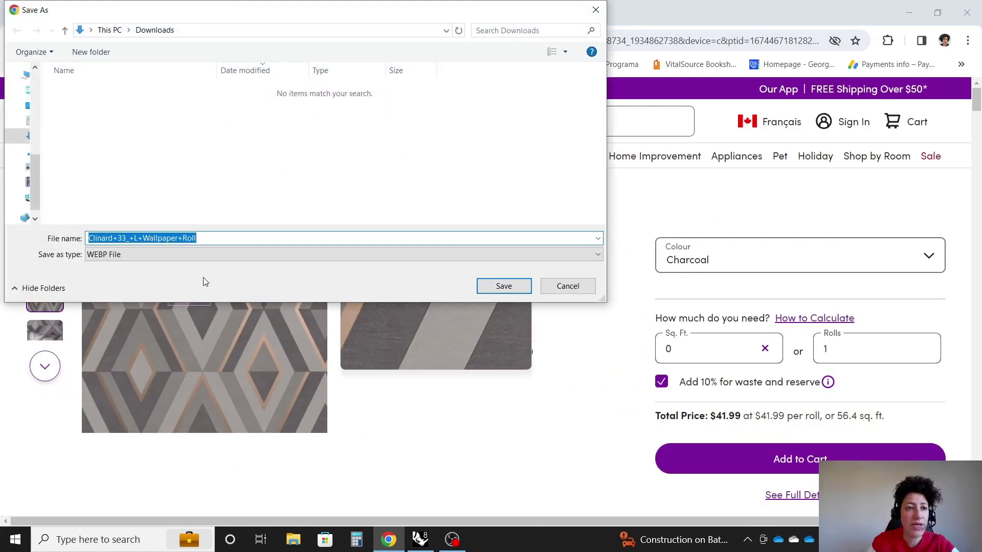
{"action": "left_click", "coordinate": [127, 257]}
{"action": "key", "text": "Escape"}
{"action": "key", "text": "Escape"}
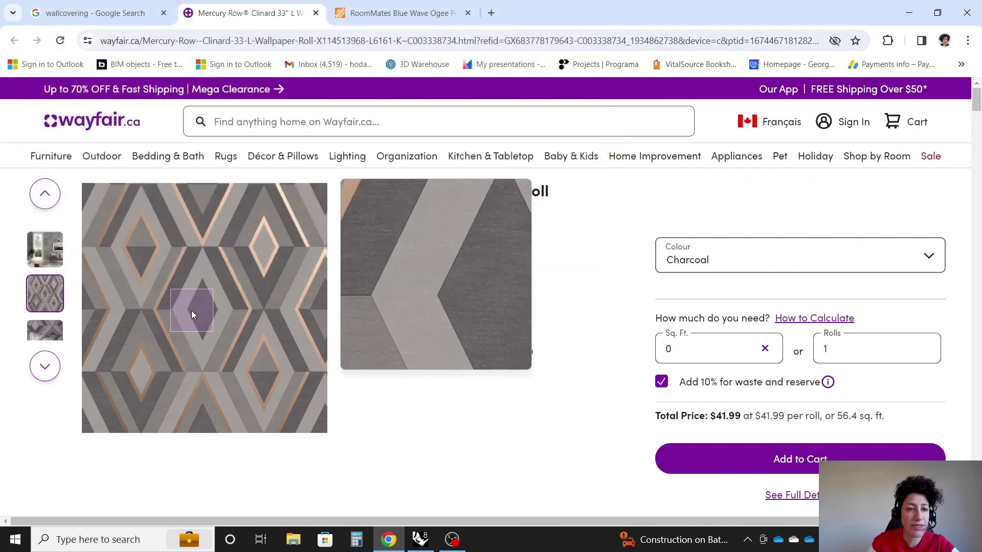
{"action": "mouse_move", "coordinate": [92, 278]}
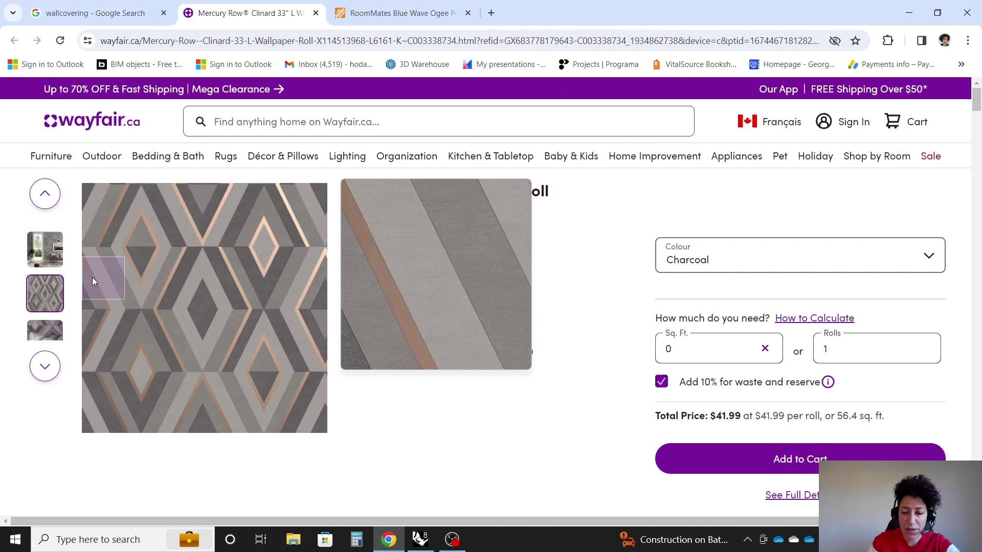
{"action": "scroll", "coordinate": [92, 277], "scroll_direction": "up", "scroll_amount": 1, "text": "ctrl"}
{"action": "scroll", "coordinate": [92, 277], "scroll_direction": "down", "scroll_amount": 2, "text": "ctrl"}
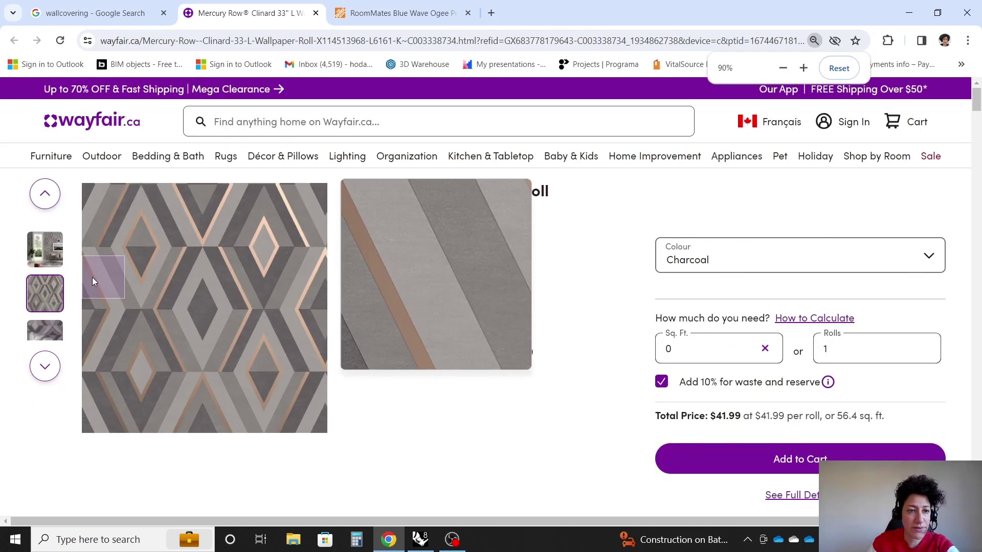
- Launch Snipping Tool from Windows search
{"action": "left_click", "coordinate": [121, 545]}
{"action": "type", "text": "snipping tool"}
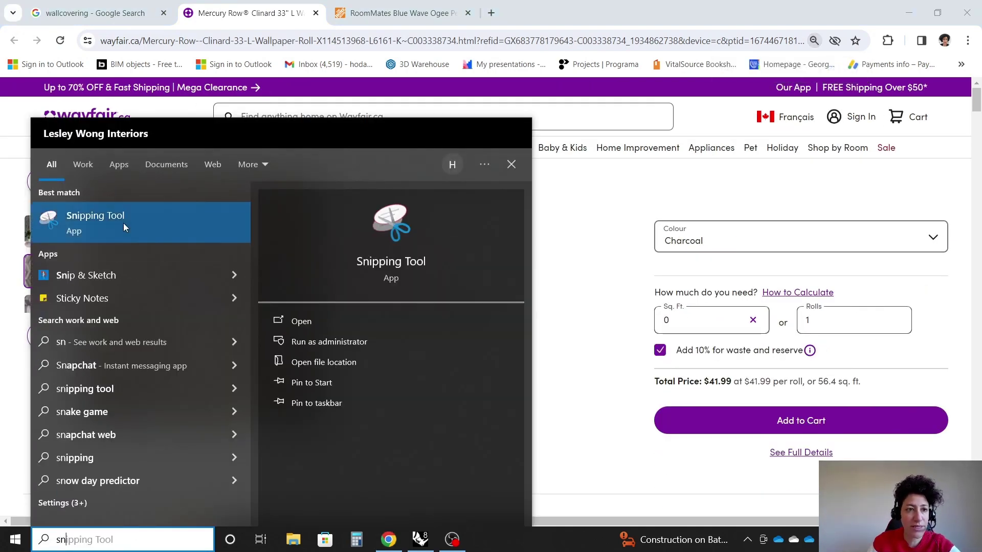
{"action": "left_click", "coordinate": [119, 217]}
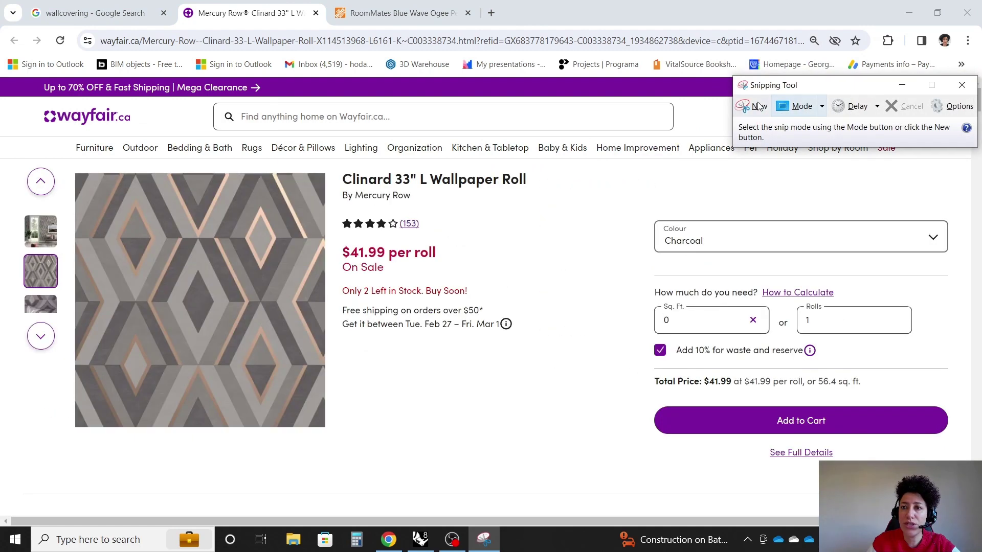
- Snip the wallpaper pattern from the page and save it as an image file
{"action": "left_click", "coordinate": [756, 106]}
{"action": "left_click_drag", "start_coordinate": [74, 174], "coordinate": [324, 426]}
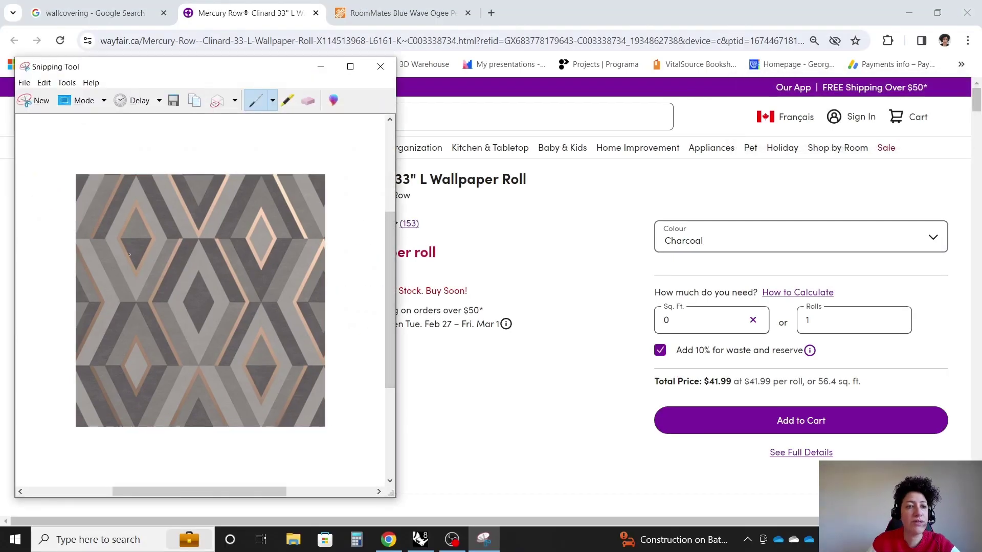
{"action": "key", "text": "ctrl+s"}
{"action": "left_click", "coordinate": [413, 436]}
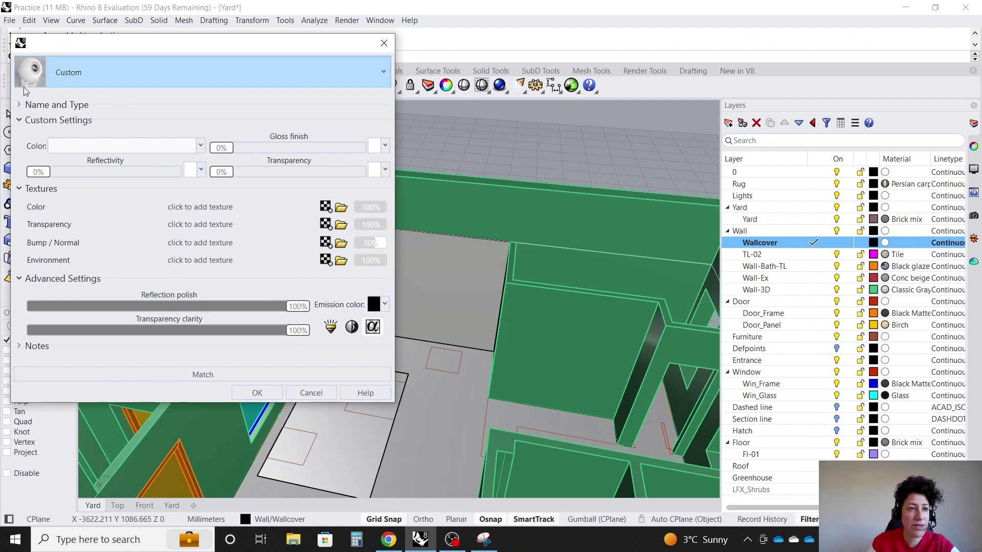
- Rename the Custom material to Wallcover
{"action": "left_click", "coordinate": [19, 105]}
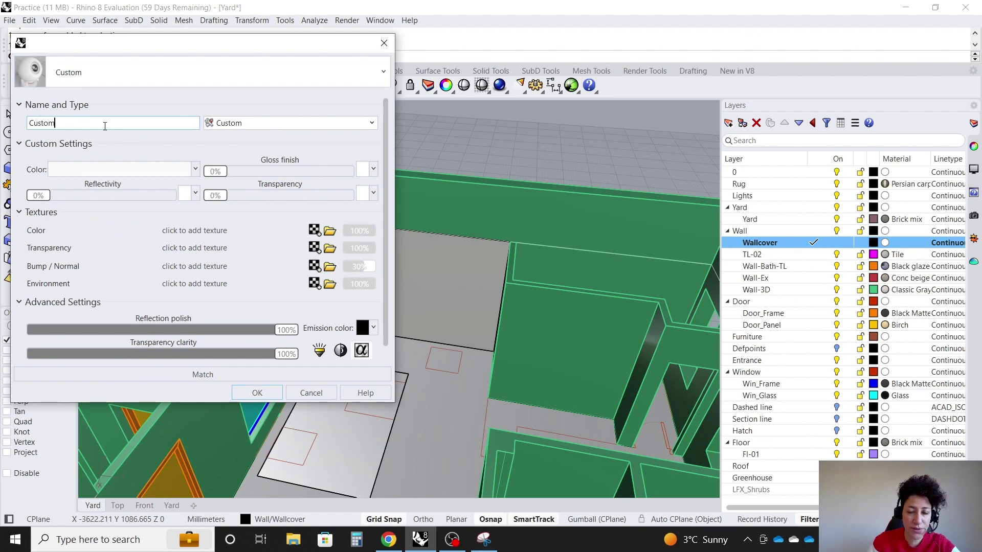
{"action": "left_click_drag", "start_coordinate": [105, 126], "coordinate": [2, 135]}
{"action": "type", "text": "Wallcover"}
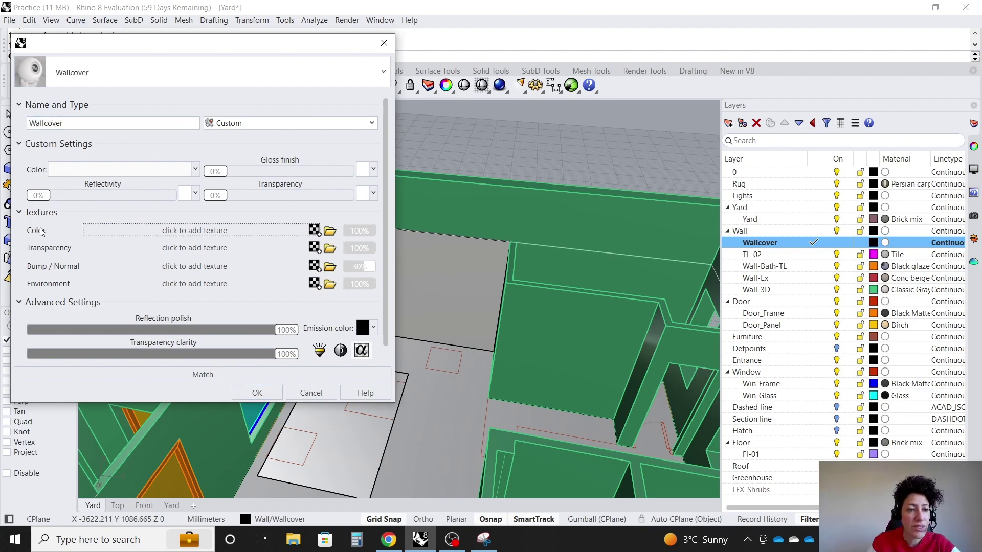
- Load the saved Wallcover image as the Color texture and confirm the material
{"action": "left_click", "coordinate": [331, 231]}
{"action": "left_click", "coordinate": [108, 137]}
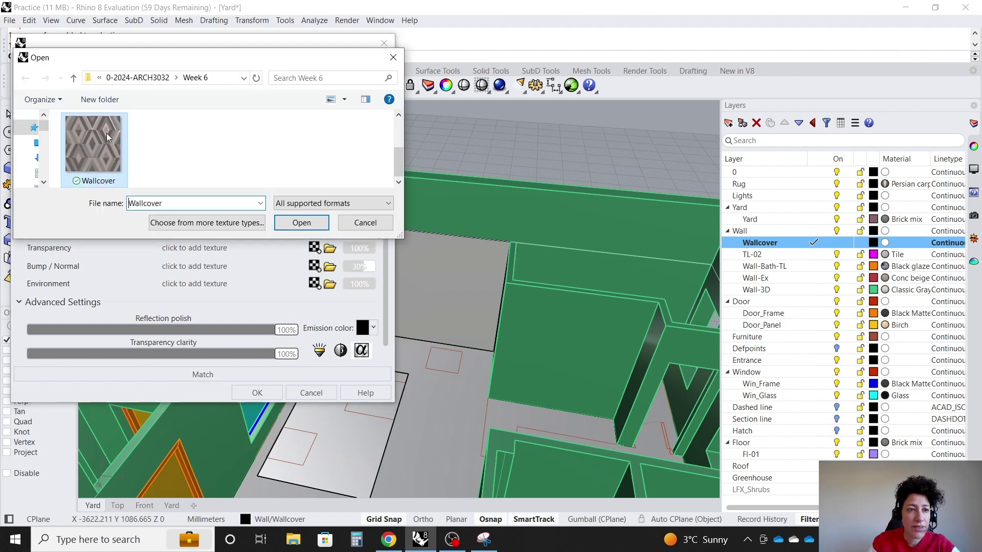
{"action": "left_click", "coordinate": [323, 226]}
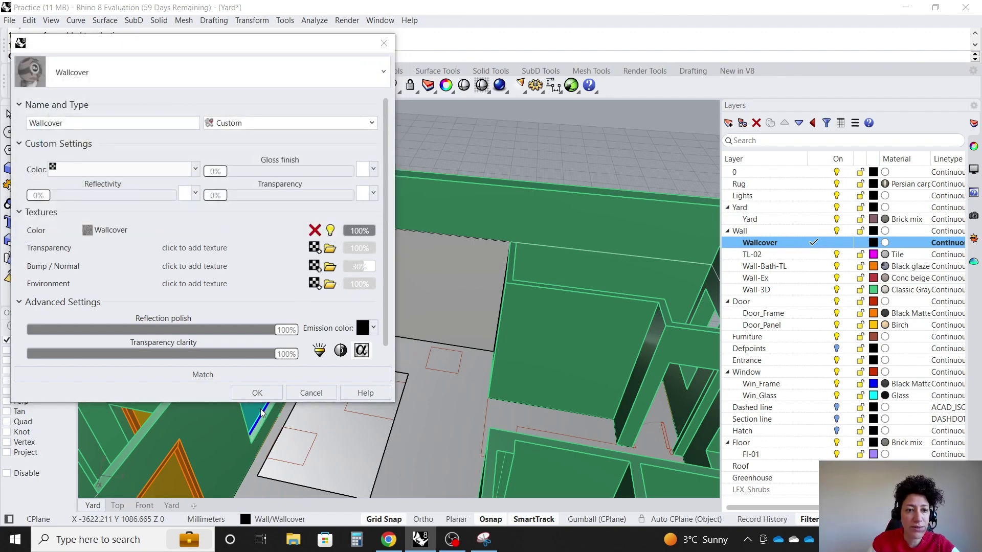
{"action": "left_click", "coordinate": [647, 307]}
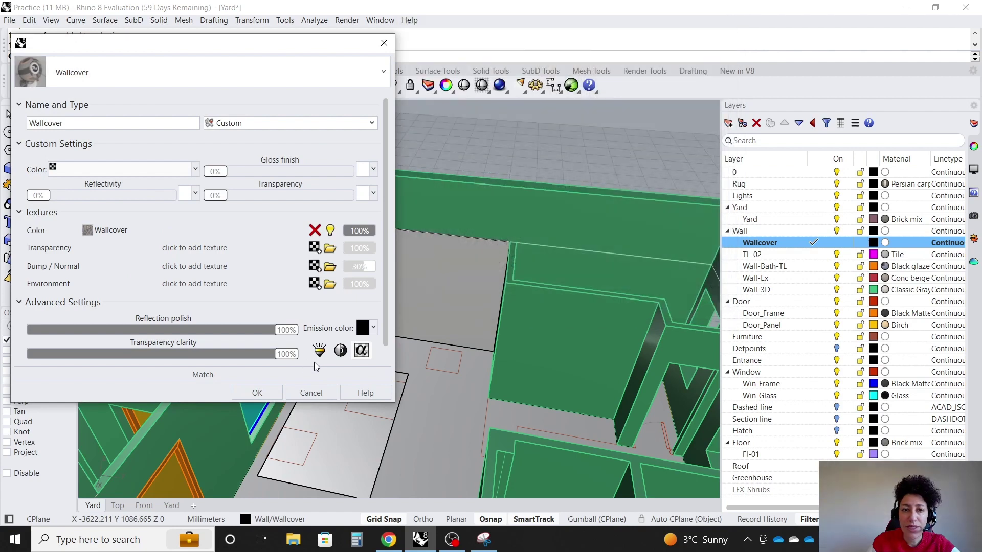
{"action": "left_click", "coordinate": [257, 393]}
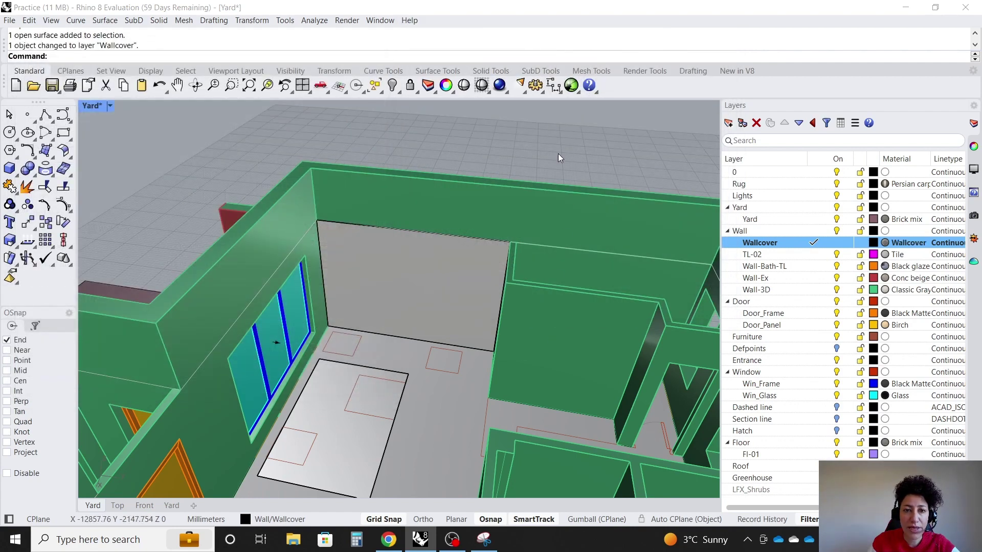
- Switch the Yard view to Rendered display and zoom in
{"action": "left_click", "coordinate": [109, 105]}
{"action": "left_click", "coordinate": [148, 163]}
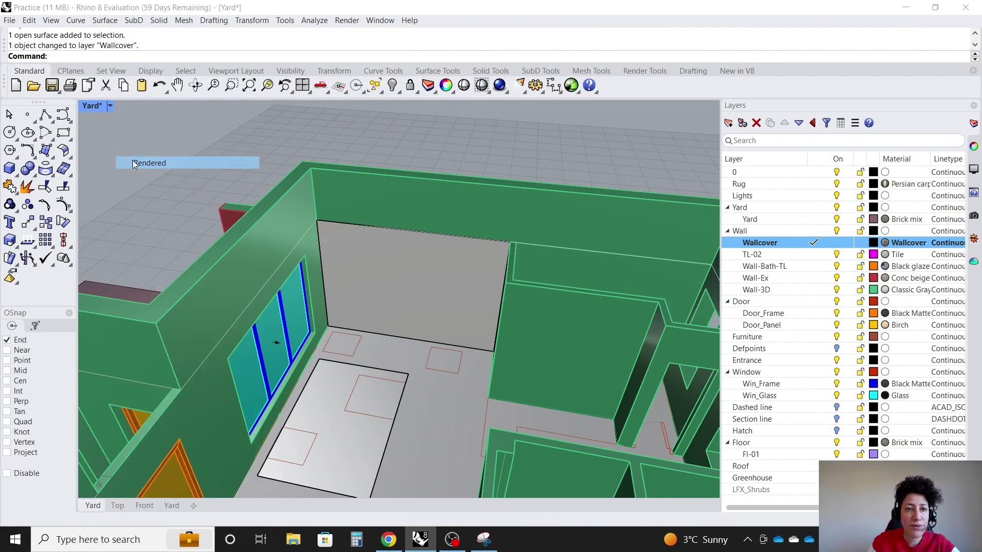
{"action": "scroll", "coordinate": [320, 277], "scroll_direction": "up", "scroll_amount": 3}
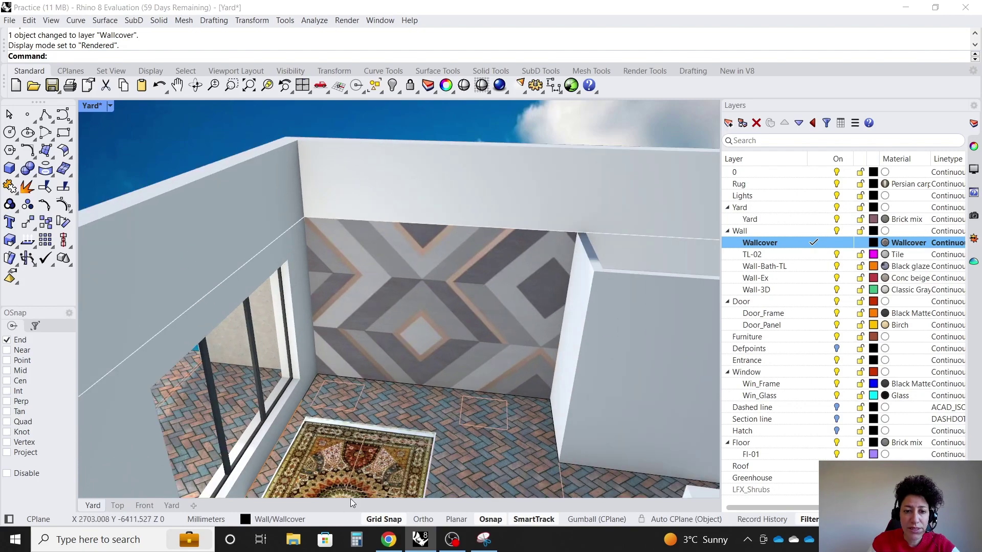
- Compare the wall with the Chrome product page, orbit closer, and reopen the Wallcover material
{"action": "left_click", "coordinate": [388, 541]}
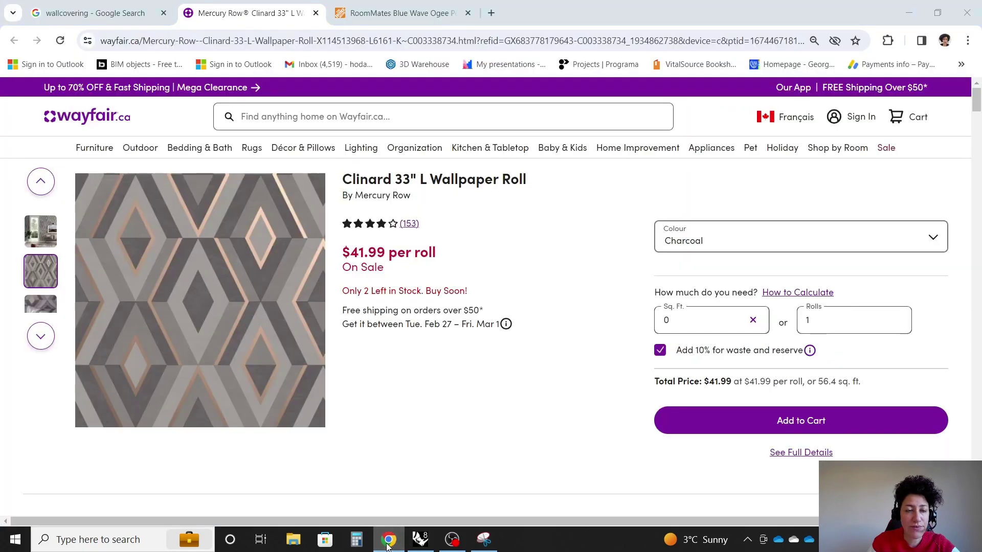
{"action": "left_click", "coordinate": [393, 540]}
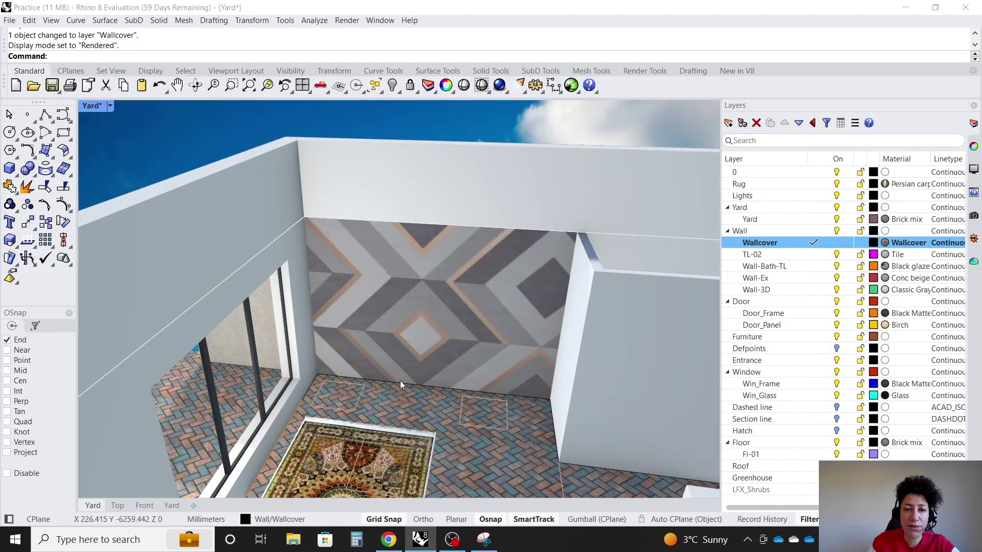
{"action": "left_click", "coordinate": [390, 541]}
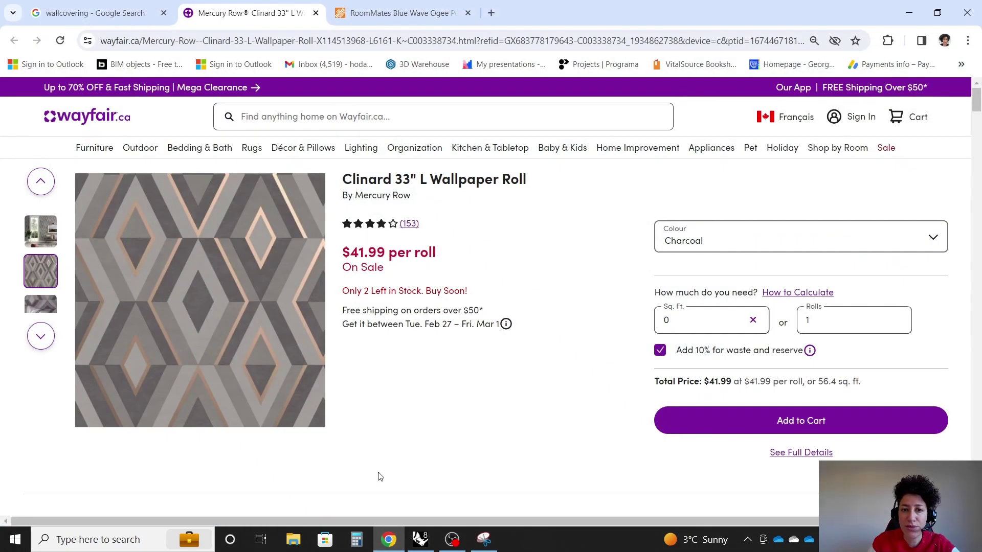
{"action": "left_click", "coordinate": [389, 540]}
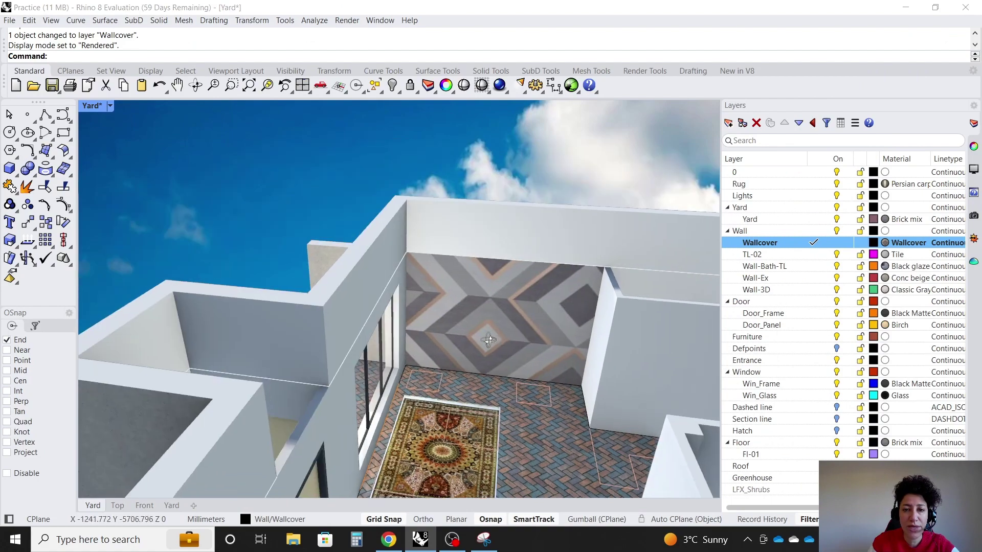
{"action": "right_click_drag", "start_coordinate": [489, 340], "coordinate": [675, 296]}
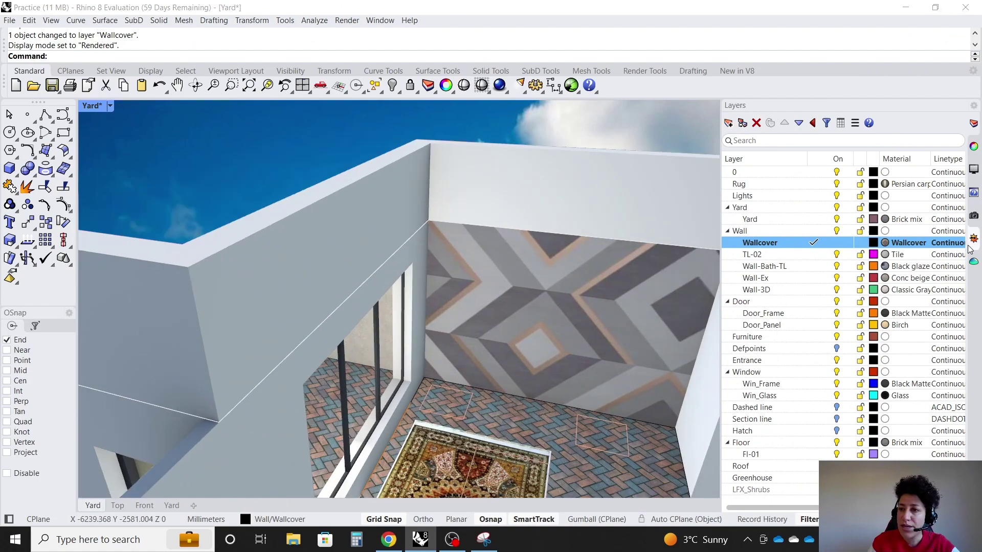
{"action": "left_click", "coordinate": [916, 244]}
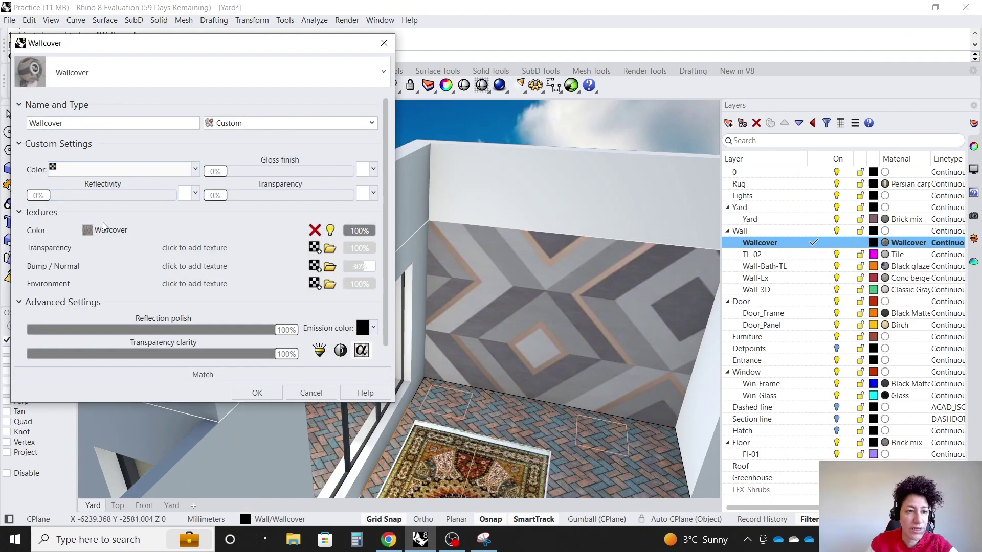
- Set the Wallcover Color texture's mapping type to WCS/OCS (box style)
{"action": "left_click", "coordinate": [105, 229]}
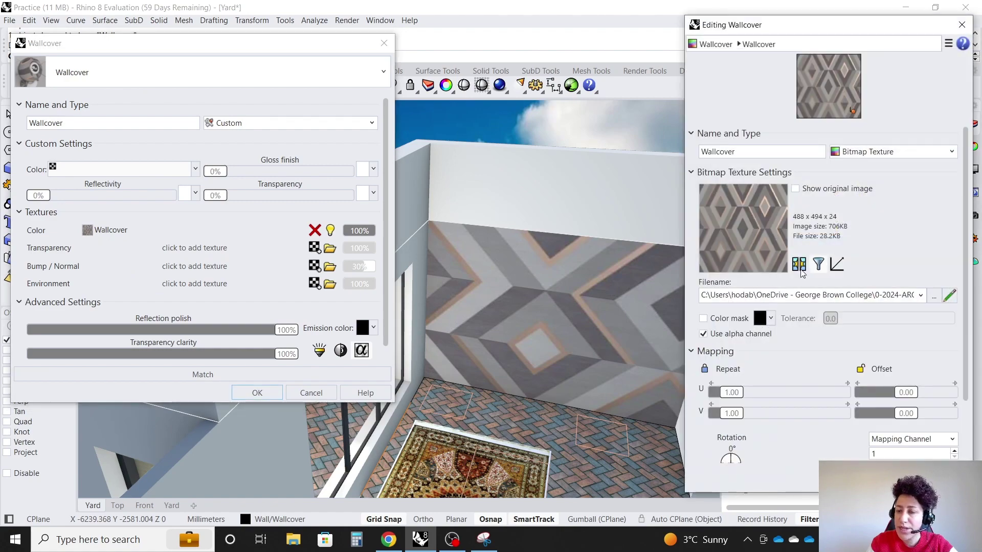
{"action": "scroll", "coordinate": [801, 271], "scroll_direction": "down", "scroll_amount": 2}
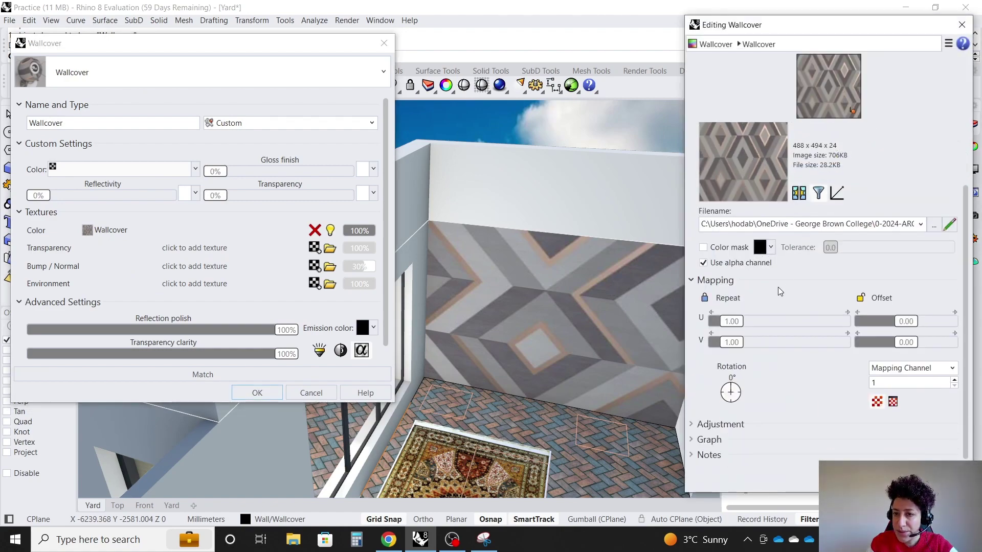
{"action": "left_click", "coordinate": [953, 368]}
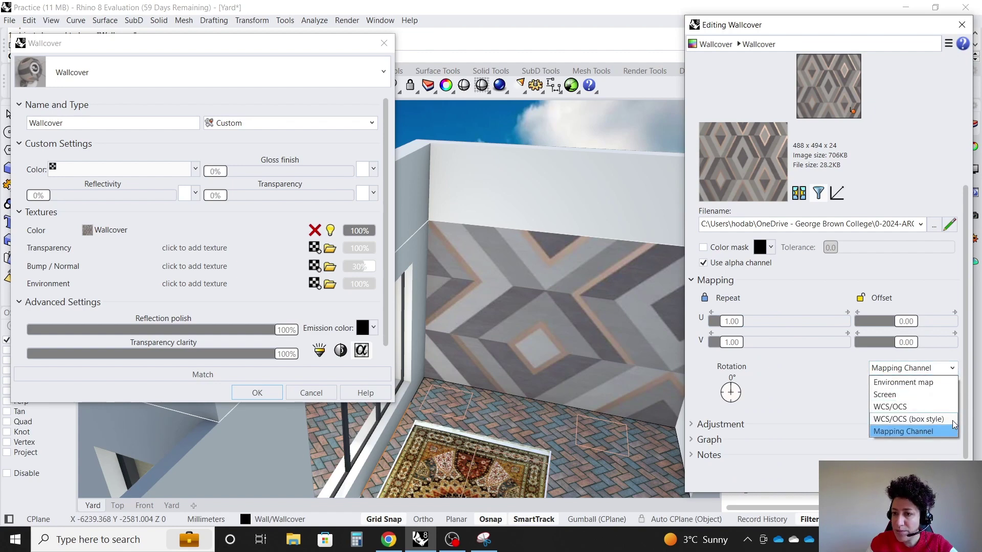
{"action": "left_click", "coordinate": [946, 419]}
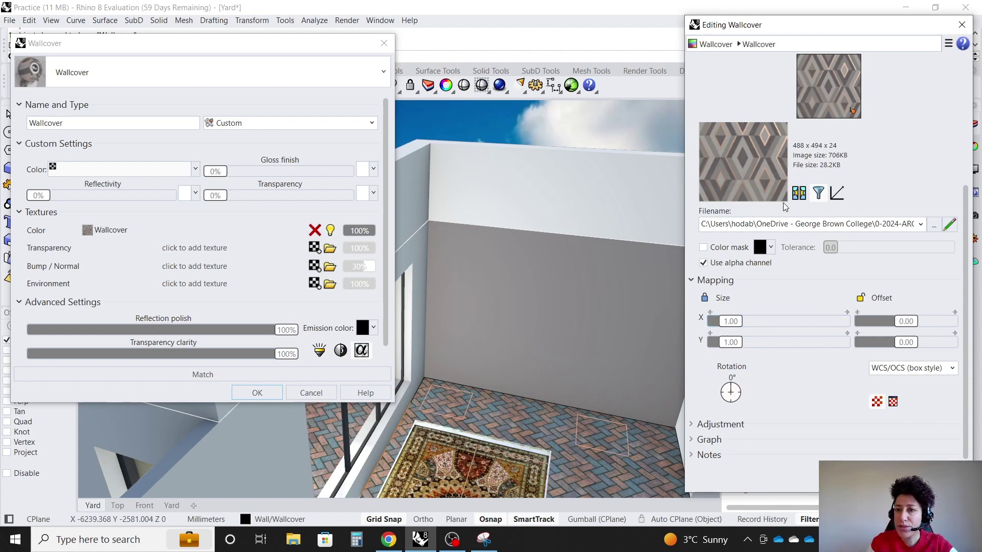
- Set the texture mapping size to 1000 in X, with Y locked to match
{"action": "left_click_drag", "start_coordinate": [734, 326], "coordinate": [735, 326]}
{"action": "left_click", "coordinate": [735, 322]}
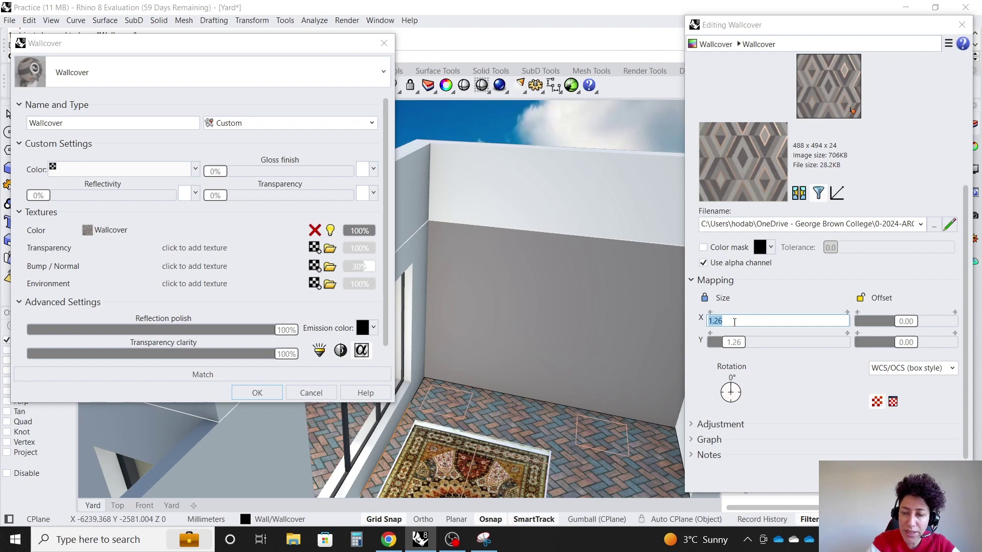
{"action": "type", "text": "1000"}
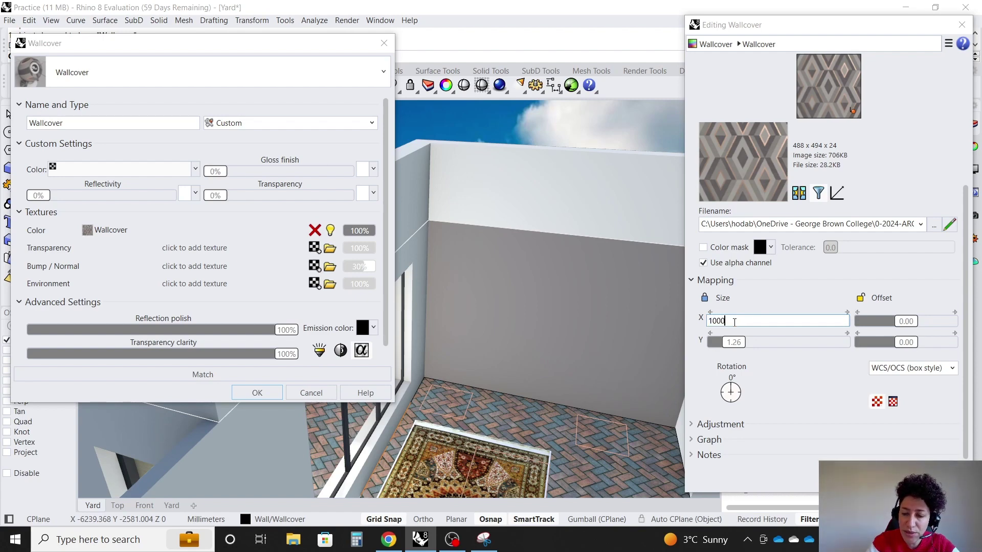
{"action": "key", "text": "Return"}
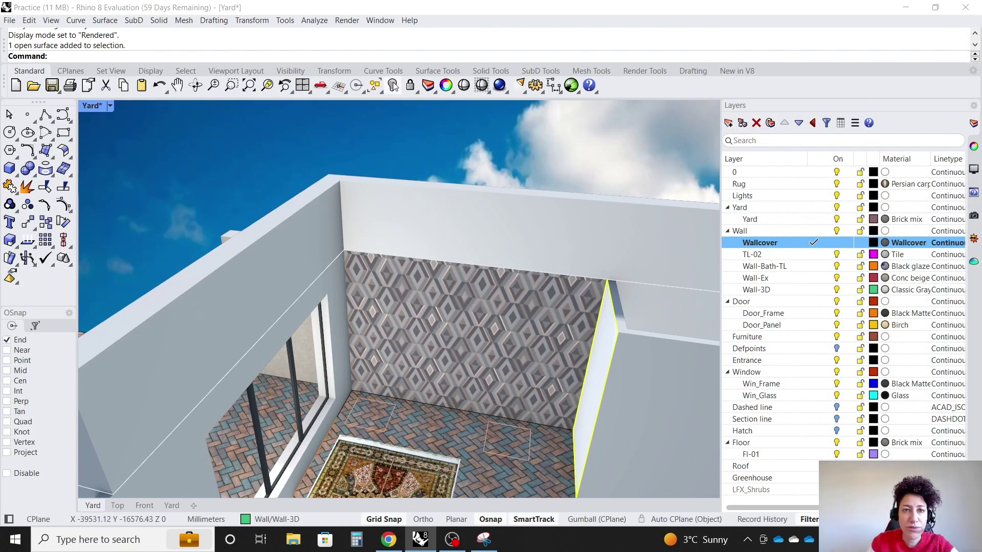
- Show the hidden roof again, then restore the Yard named view after briefly switching to Interior
{"action": "left_click", "coordinate": [393, 85]}
{"action": "scroll", "coordinate": [539, 196], "scroll_direction": "down", "scroll_amount": 10}
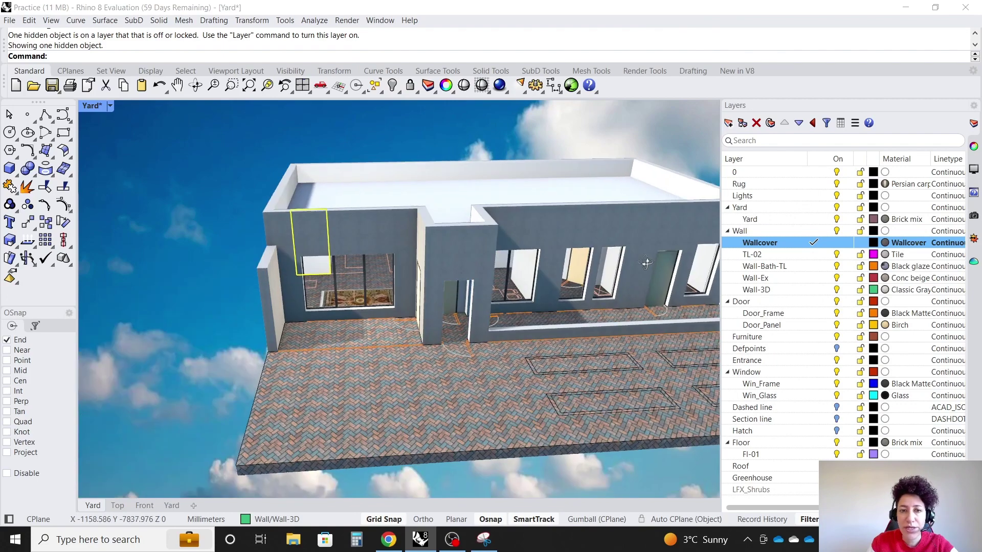
{"action": "left_click", "coordinate": [973, 215]}
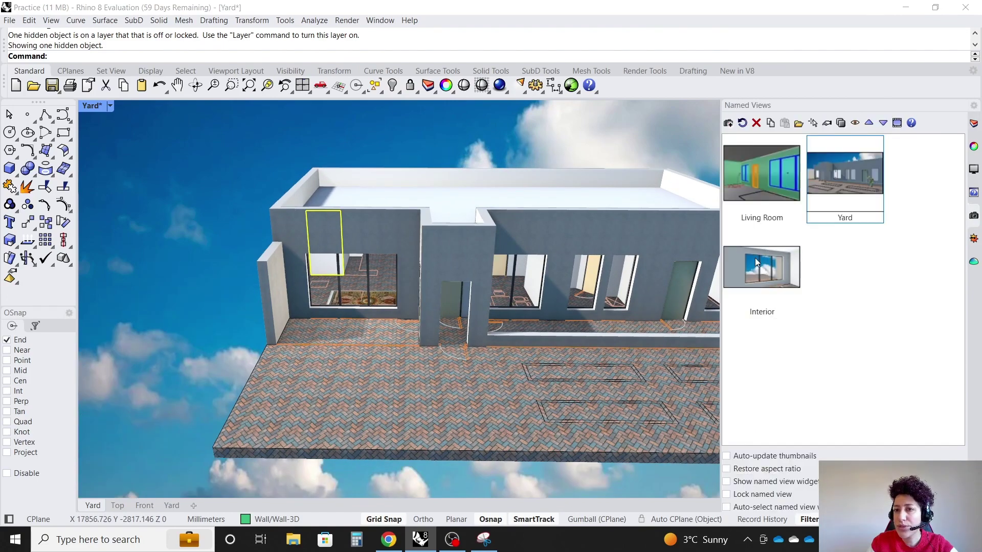
{"action": "double_click", "coordinate": [840, 183]}
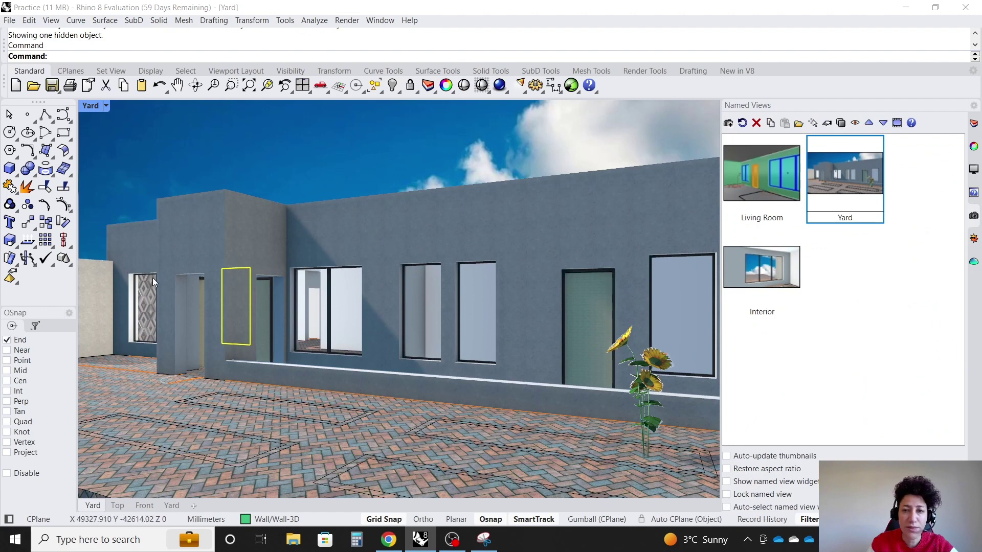
{"action": "double_click", "coordinate": [770, 265]}
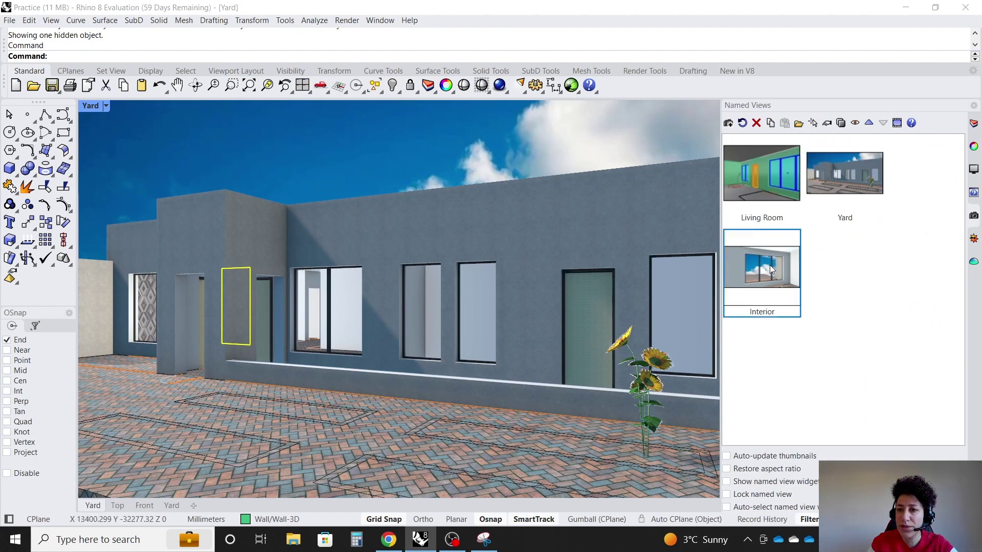
{"action": "double_click", "coordinate": [845, 173]}
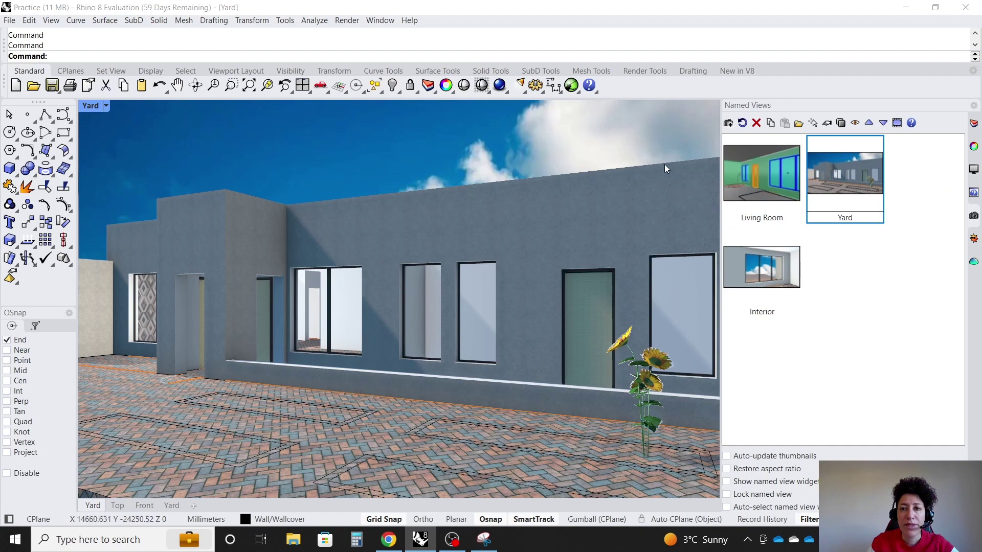